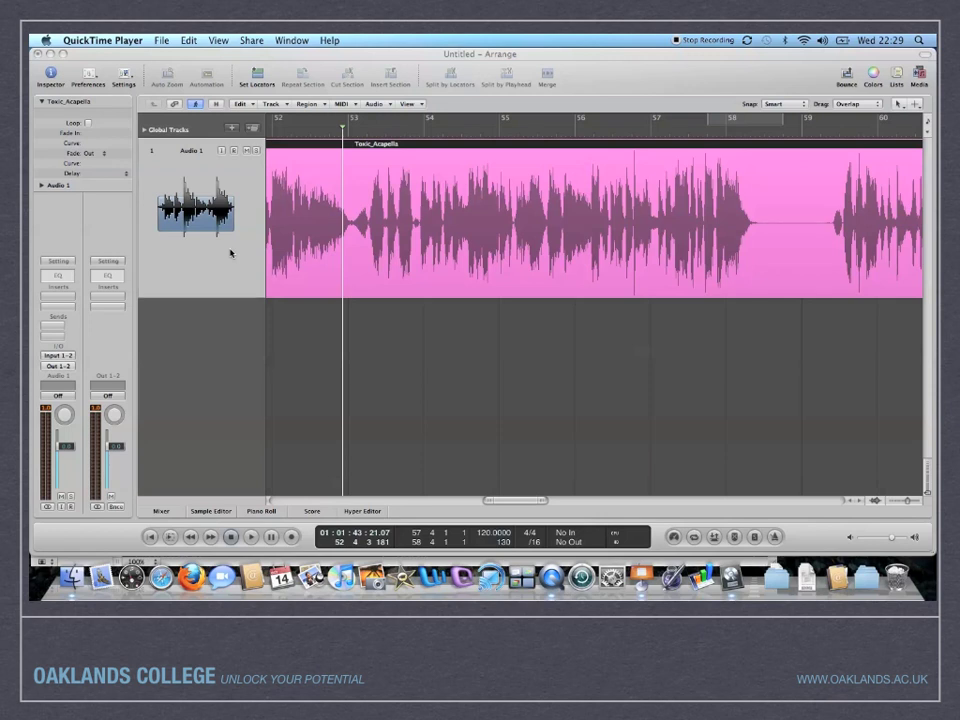
# Bring the Logic Pro project forward and play back the Toxic_Acapella vocal on Audio 1
pyautogui.click(341, 345)
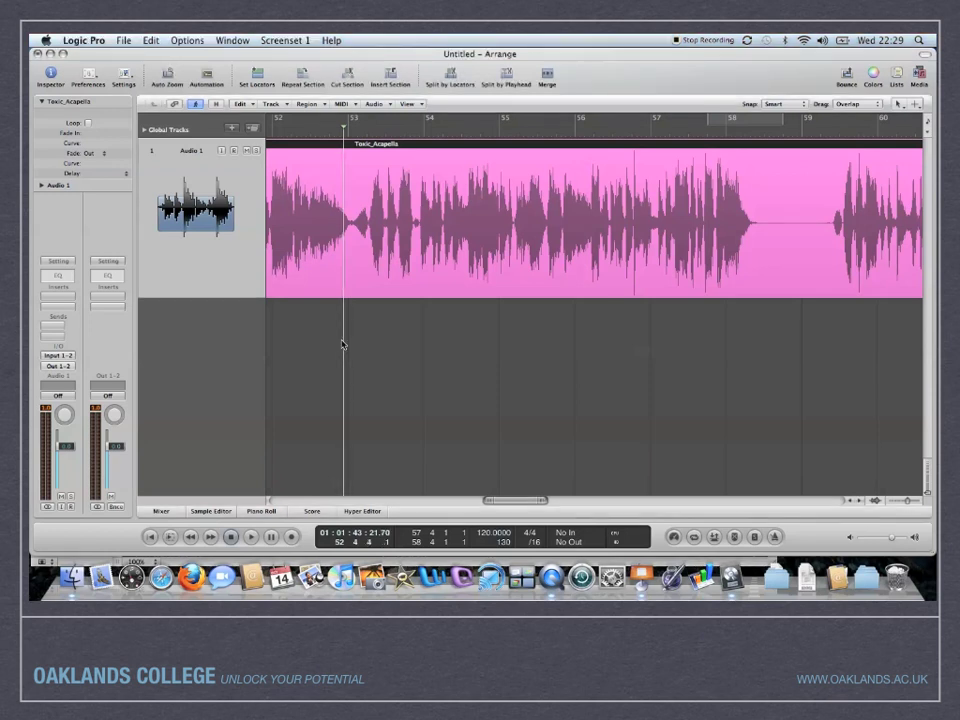
pyautogui.press('space')
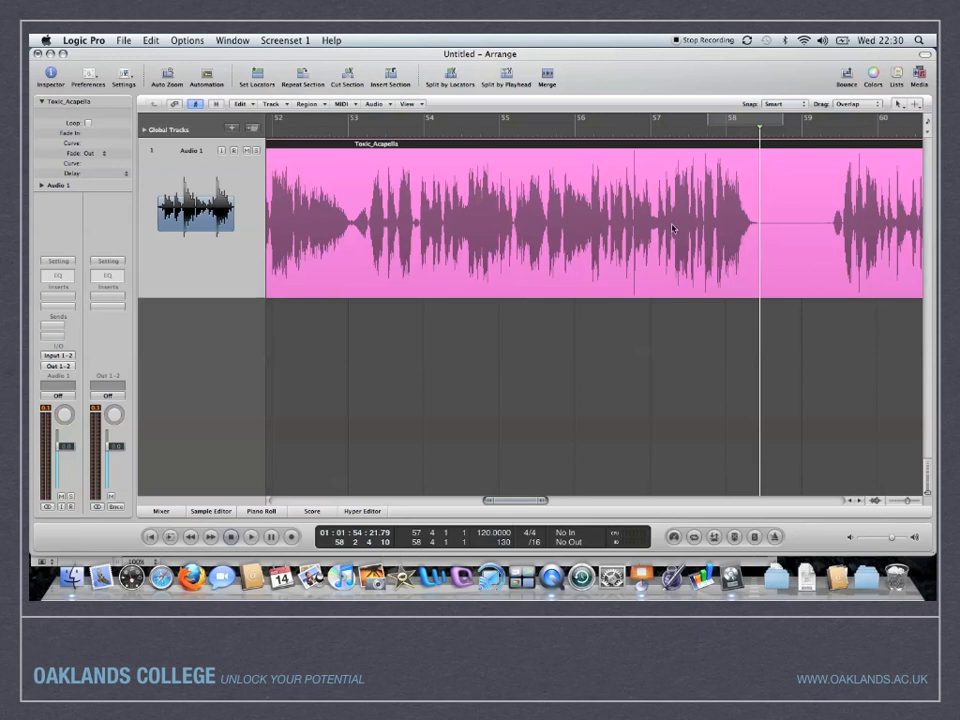
# Cycle playback over the vocal phrase from about bar 57 beat 4 to bar 58 beat 2
pyautogui.click(716, 125)
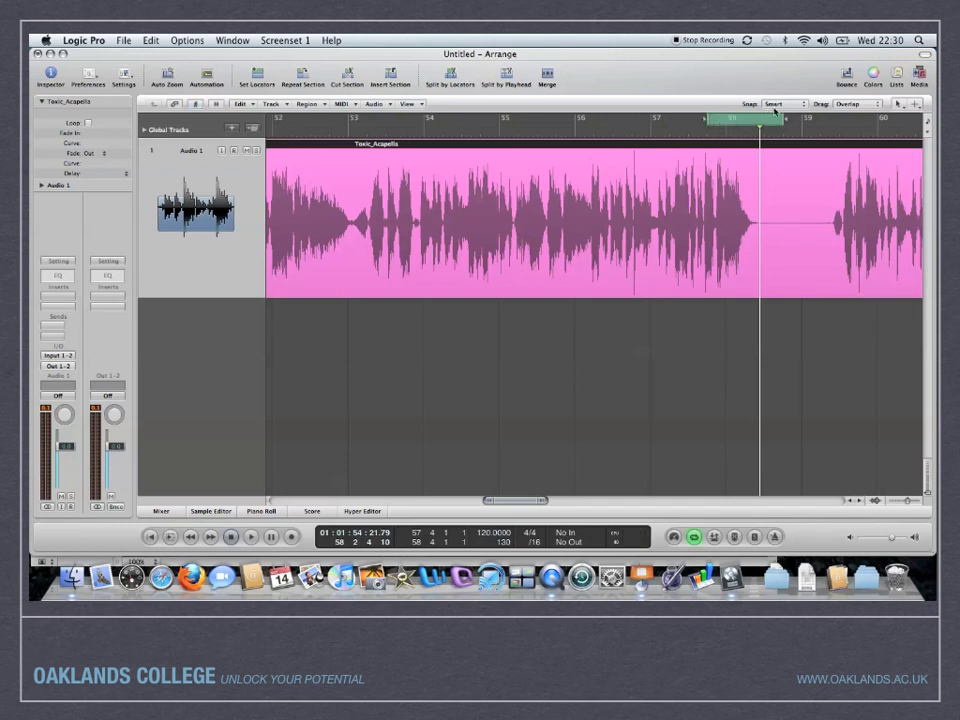
pyautogui.moveTo(783, 121); pyautogui.dragTo(760, 121)
pyautogui.press('space')
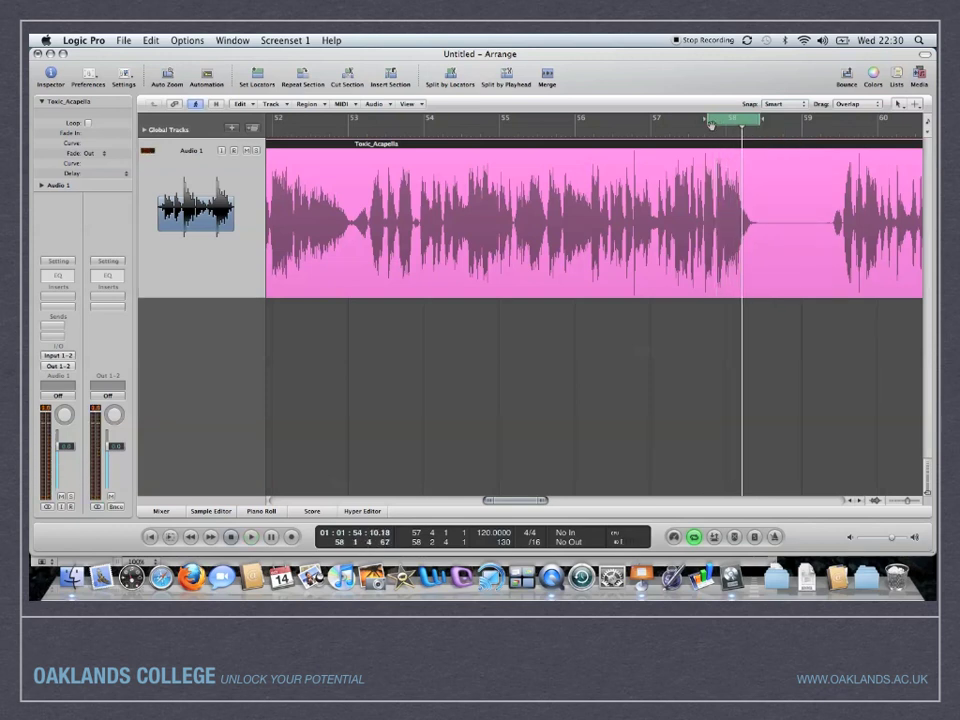
pyautogui.moveTo(707, 121); pyautogui.dragTo(702, 121)
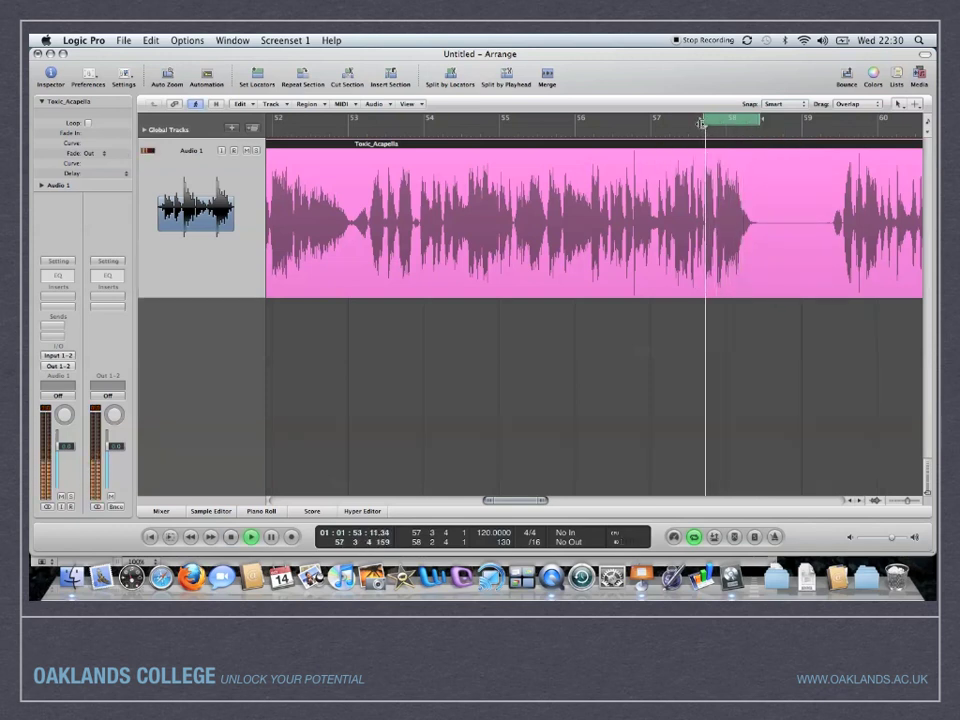
# Open Toxic_Acapella in the Sample Editor and select the vocal phrase around bar 58, auditioning it
pyautogui.doubleClick(722, 288)
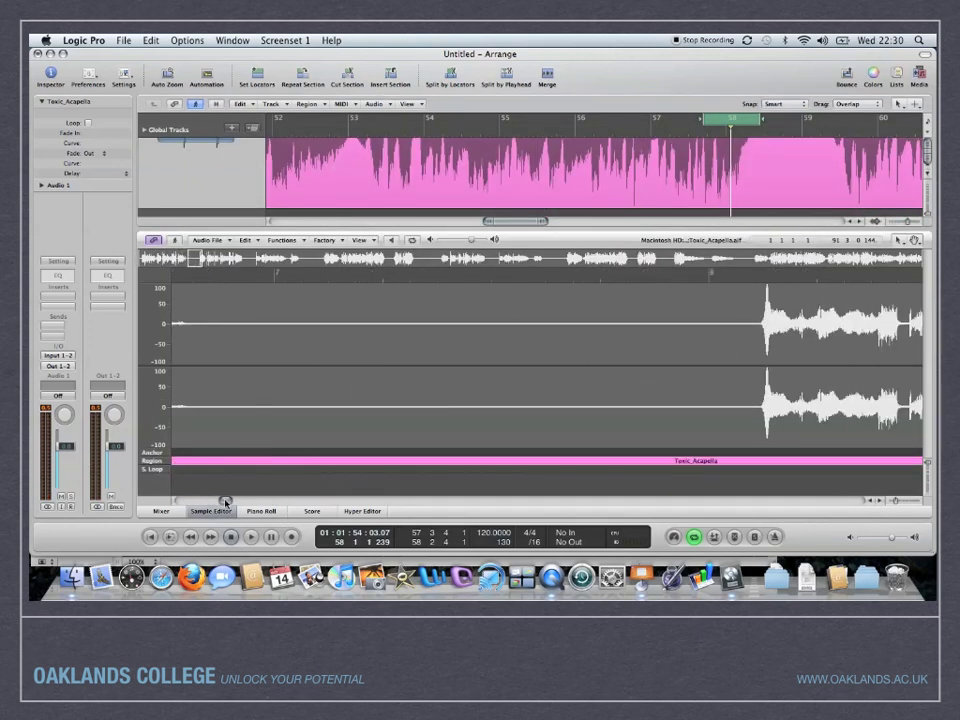
pyautogui.moveTo(223, 501); pyautogui.dragTo(602, 478)
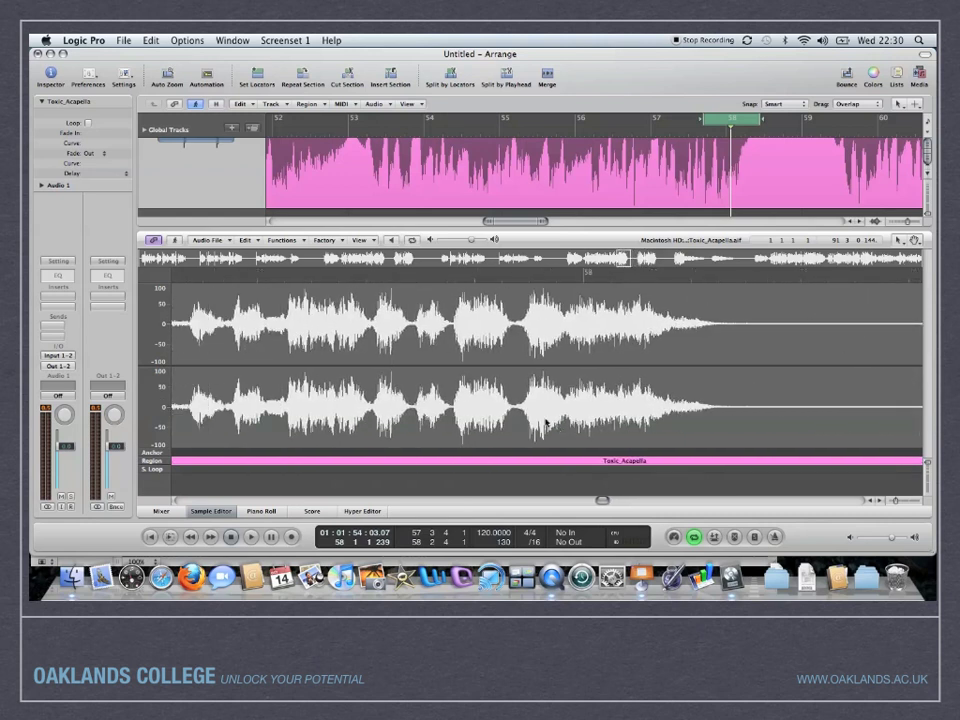
pyautogui.click(450, 333)
pyautogui.moveTo(452, 333); pyautogui.dragTo(757, 380)
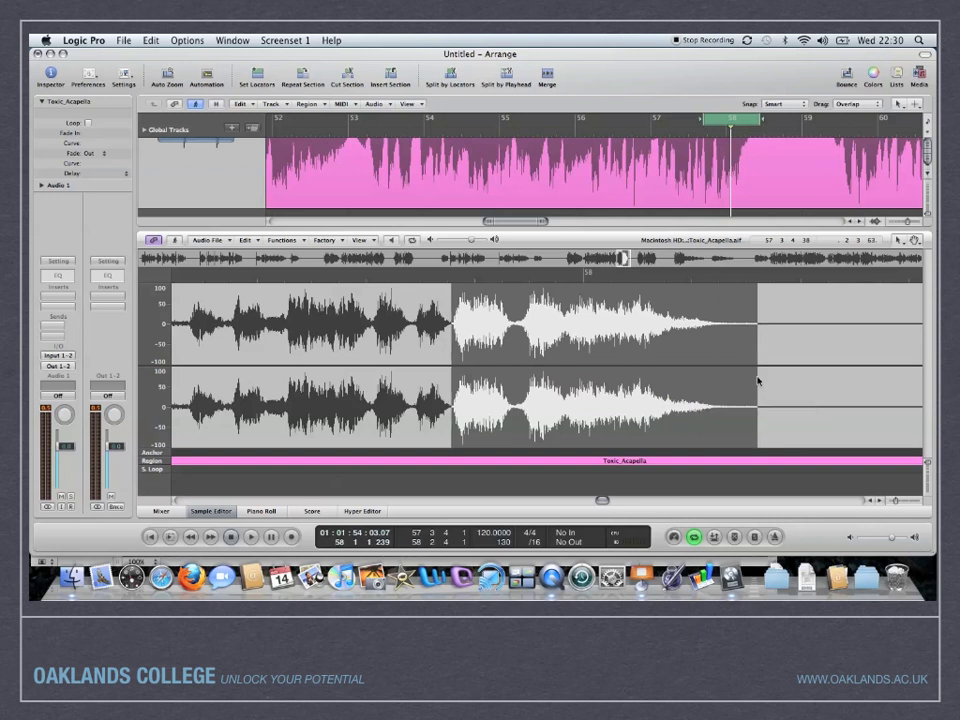
pyautogui.press('space')
pyautogui.moveTo(452, 410); pyautogui.dragTo(750, 426)
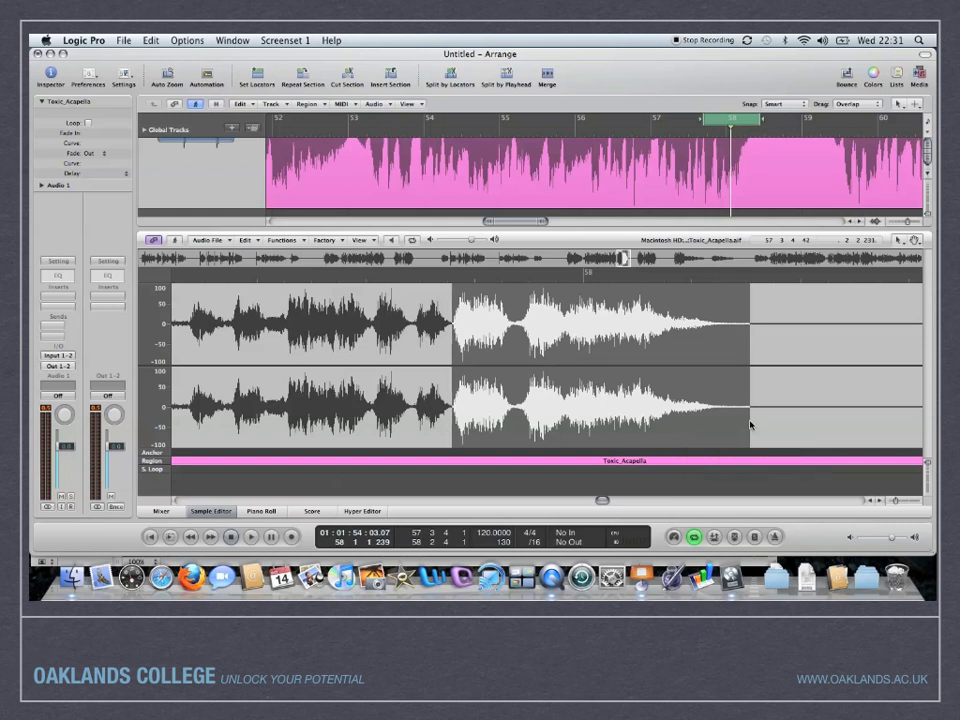
# Save the selection as a new AIFF named Toxicsample and close the Sample Editor
pyautogui.click(208, 241)
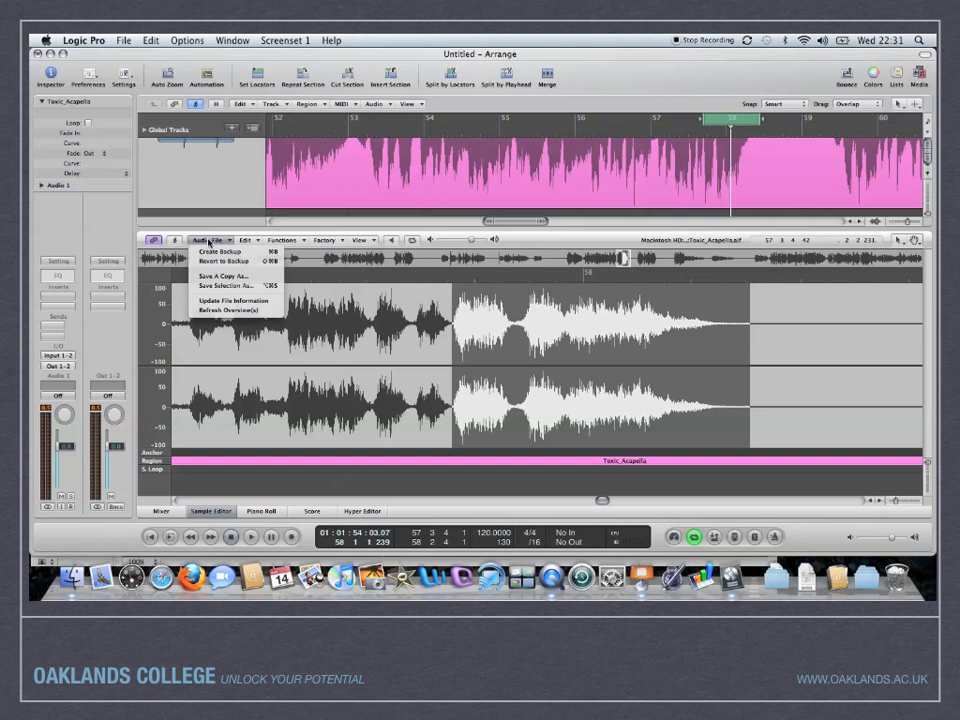
pyautogui.click(206, 287)
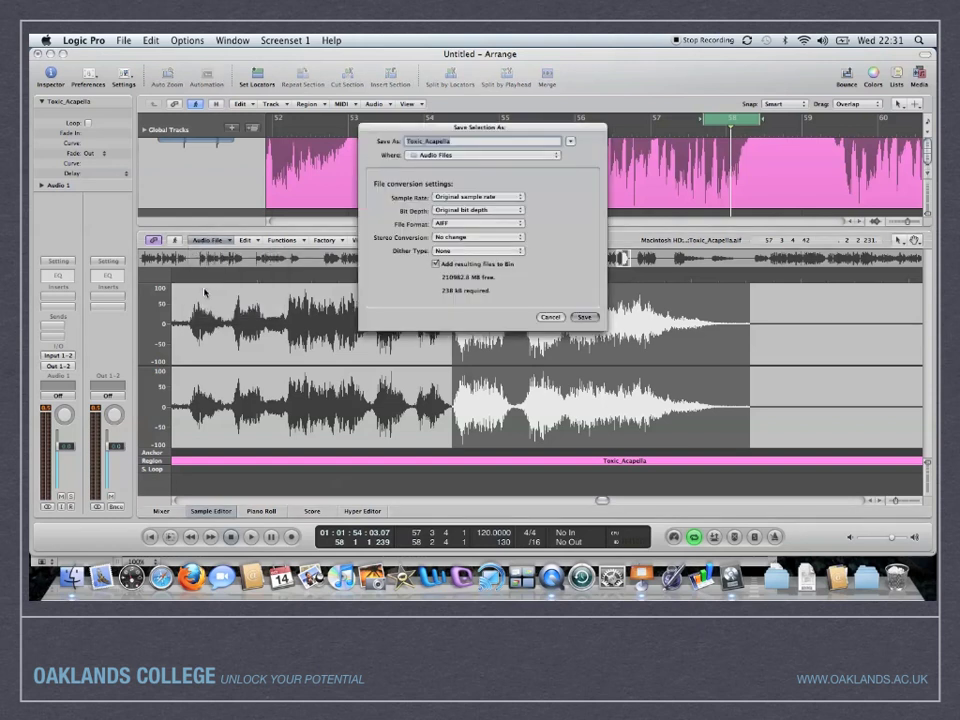
pyautogui.write('Toxicsample')
pyautogui.click(585, 318)
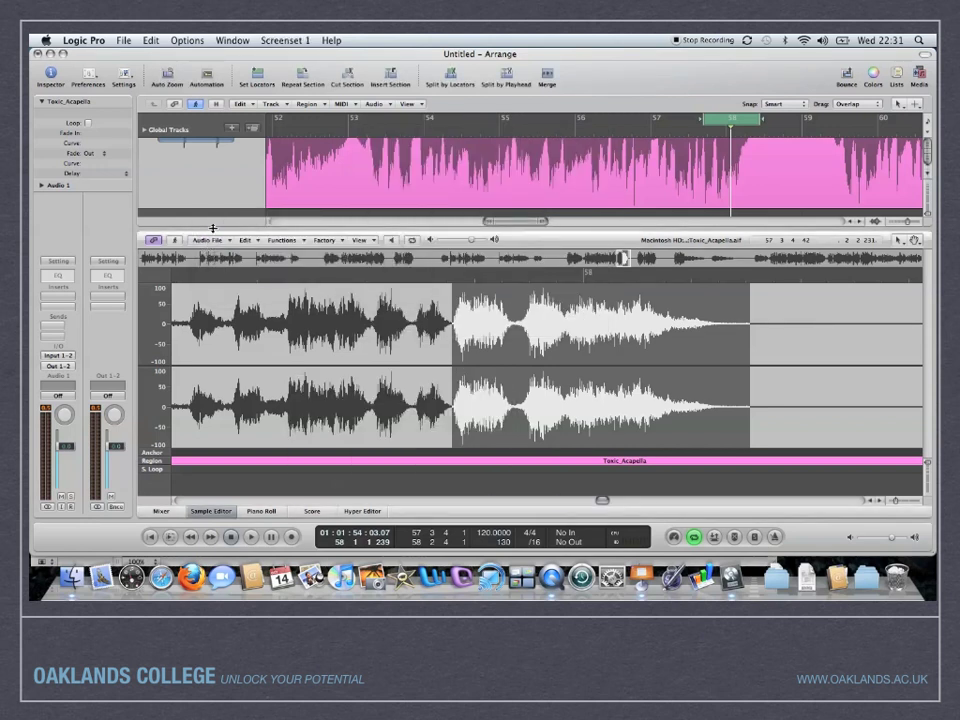
pyautogui.press('w')
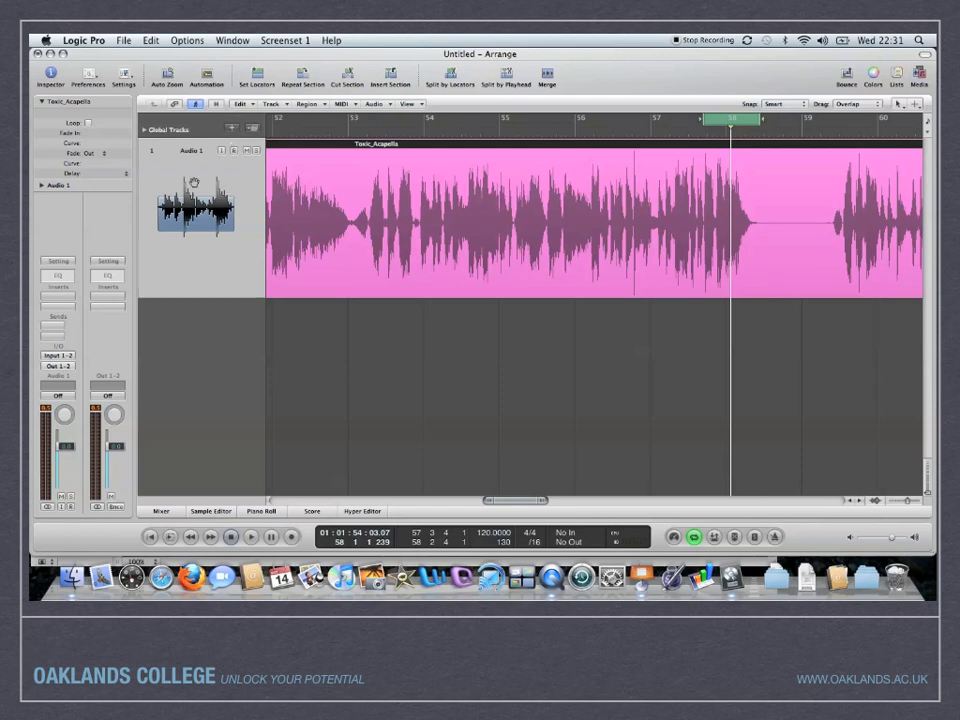
# Create a Software Instrument track, Inst 1, select it and hide the Library panel
pyautogui.click(272, 103)
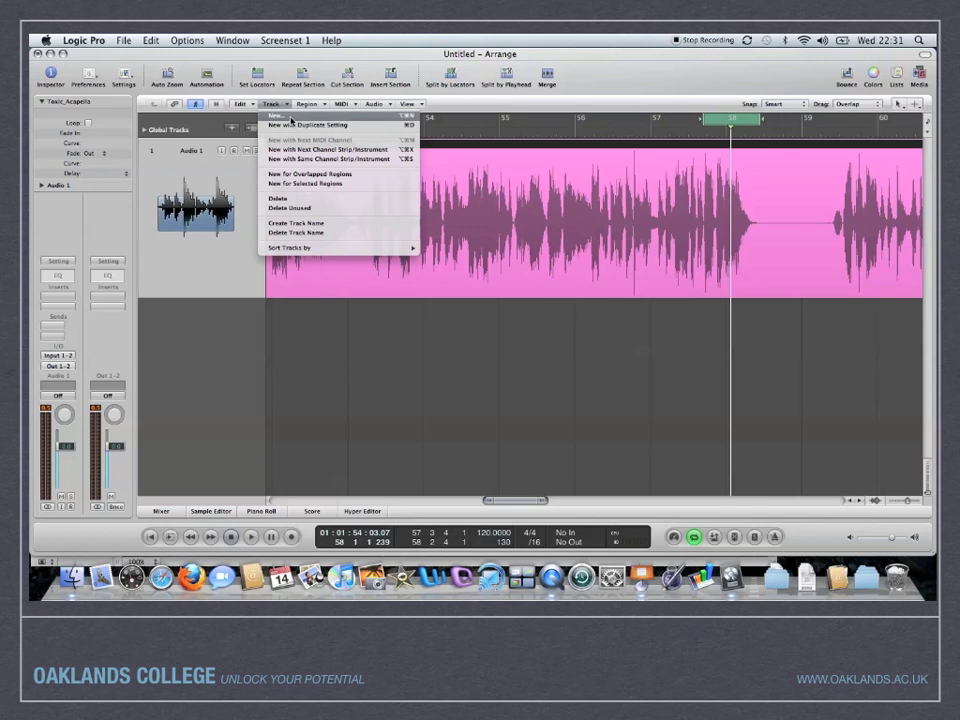
pyautogui.click(291, 117)
pyautogui.click(415, 111)
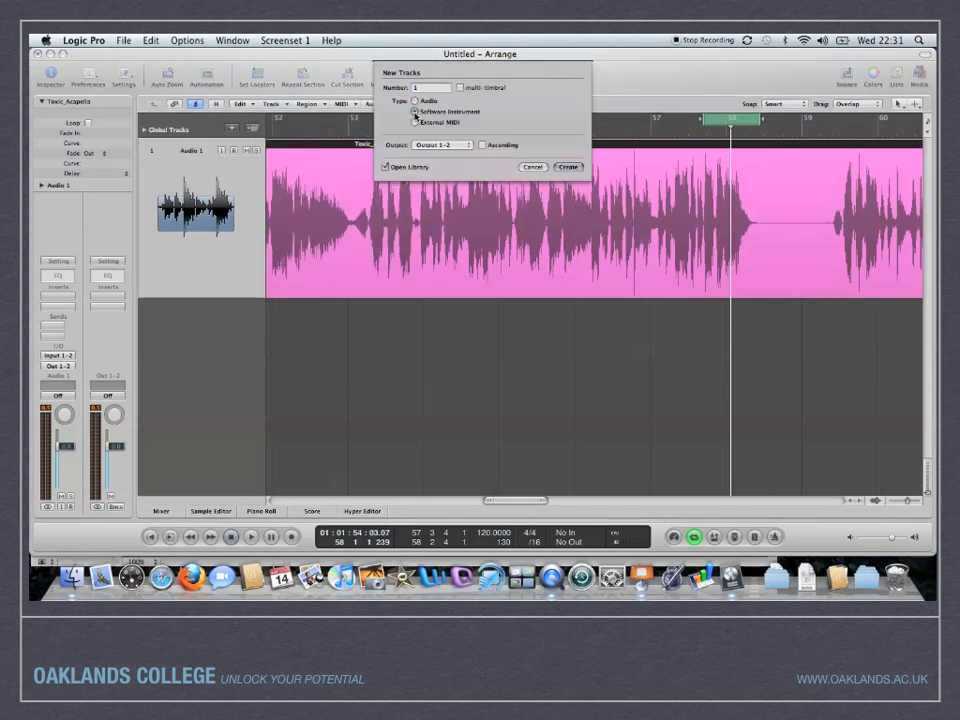
pyautogui.click(563, 166)
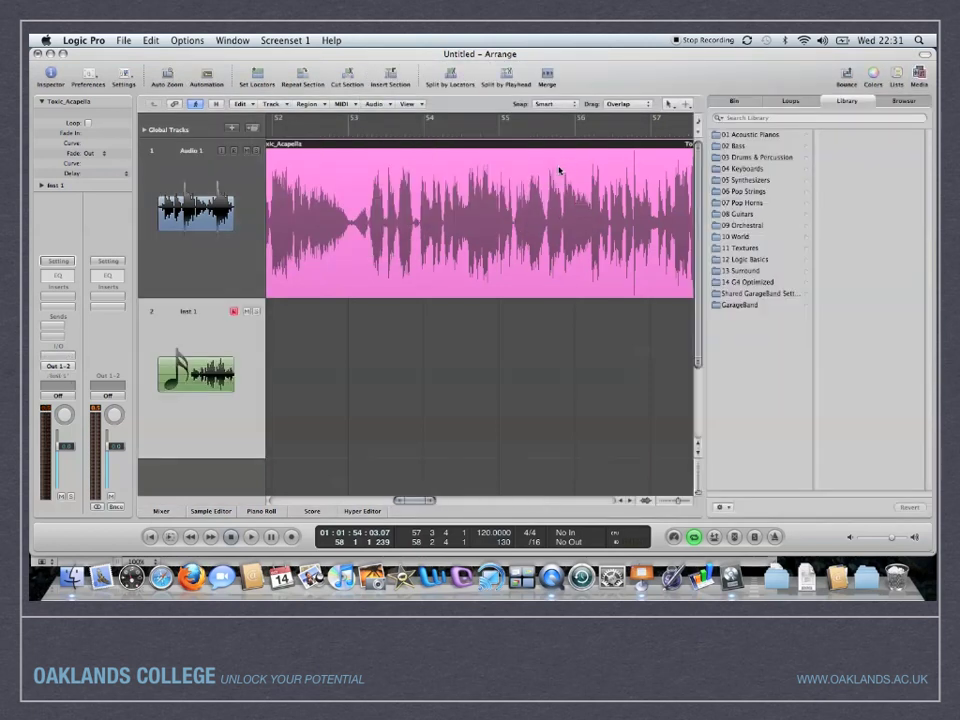
pyautogui.click(203, 308)
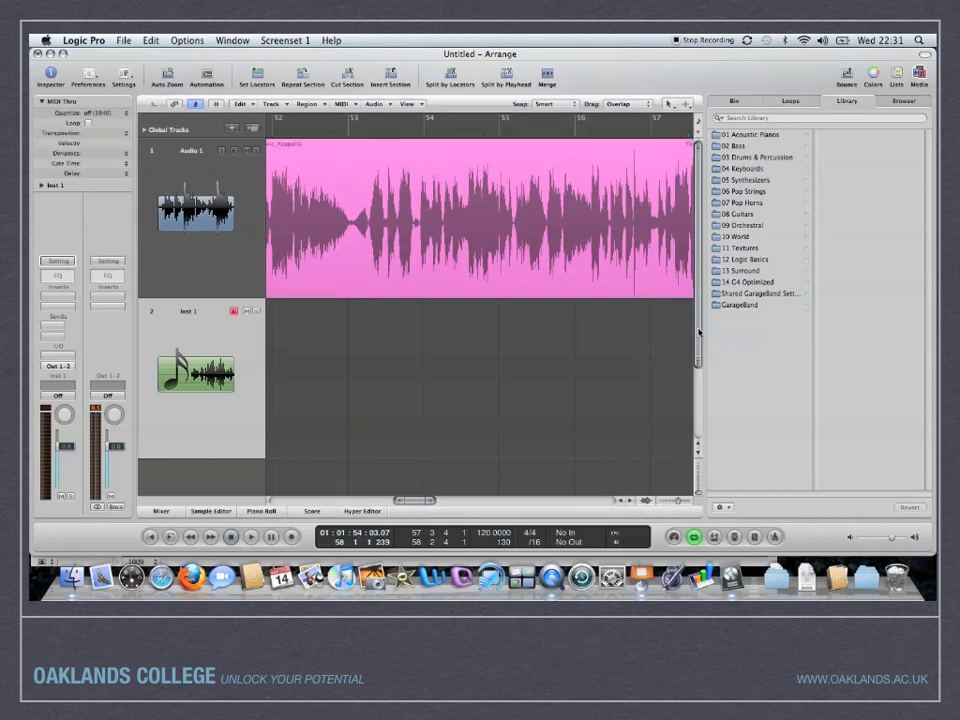
pyautogui.press('y')
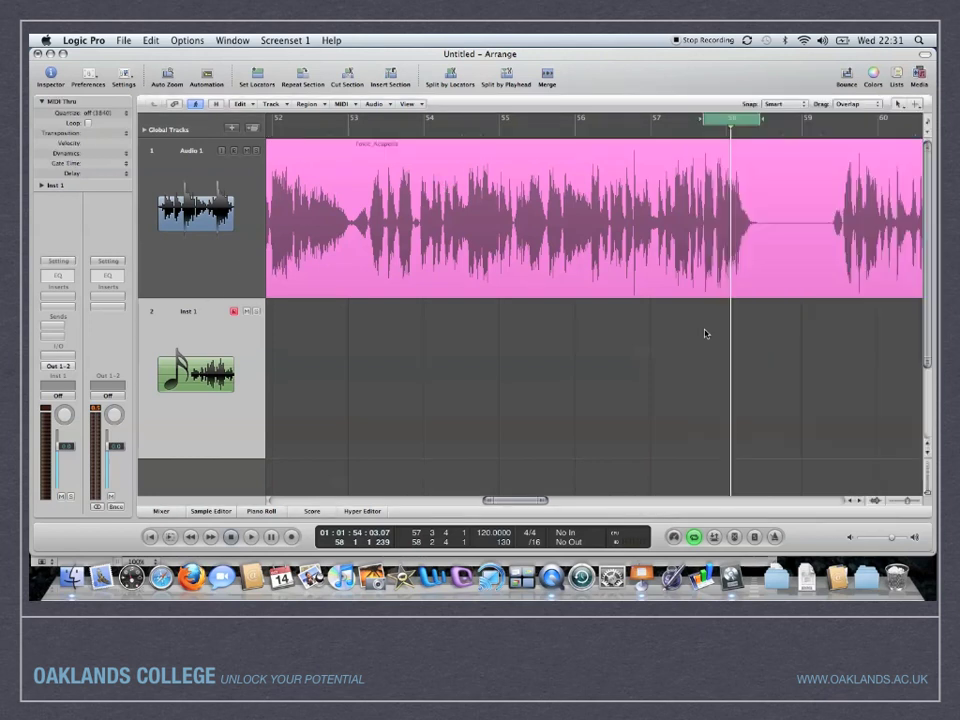
pyautogui.click(60, 356)
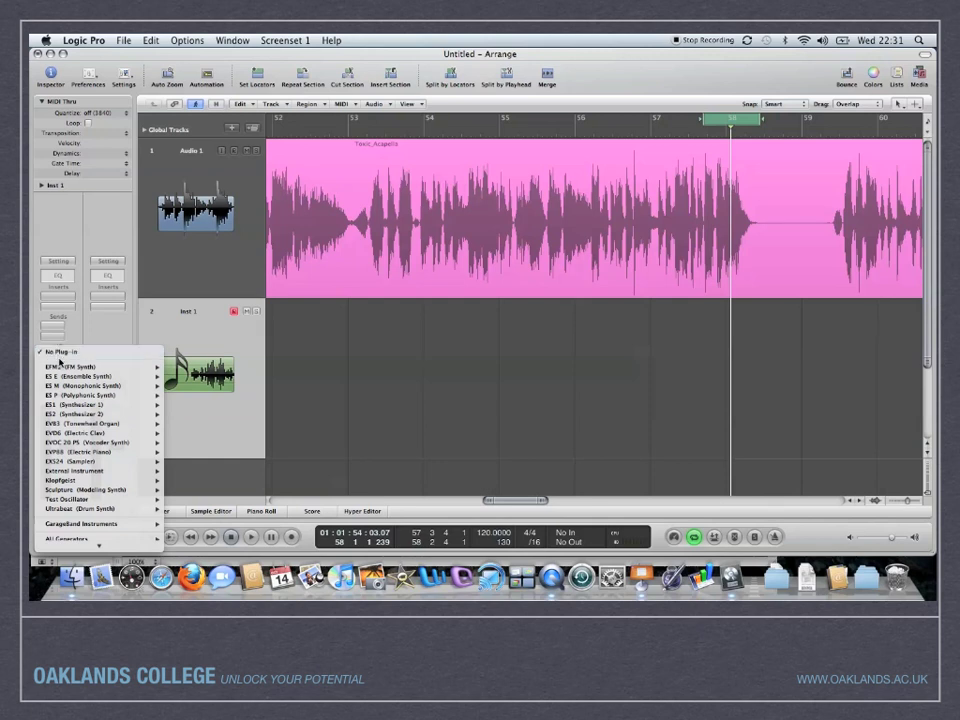
pyautogui.moveTo(110, 461)
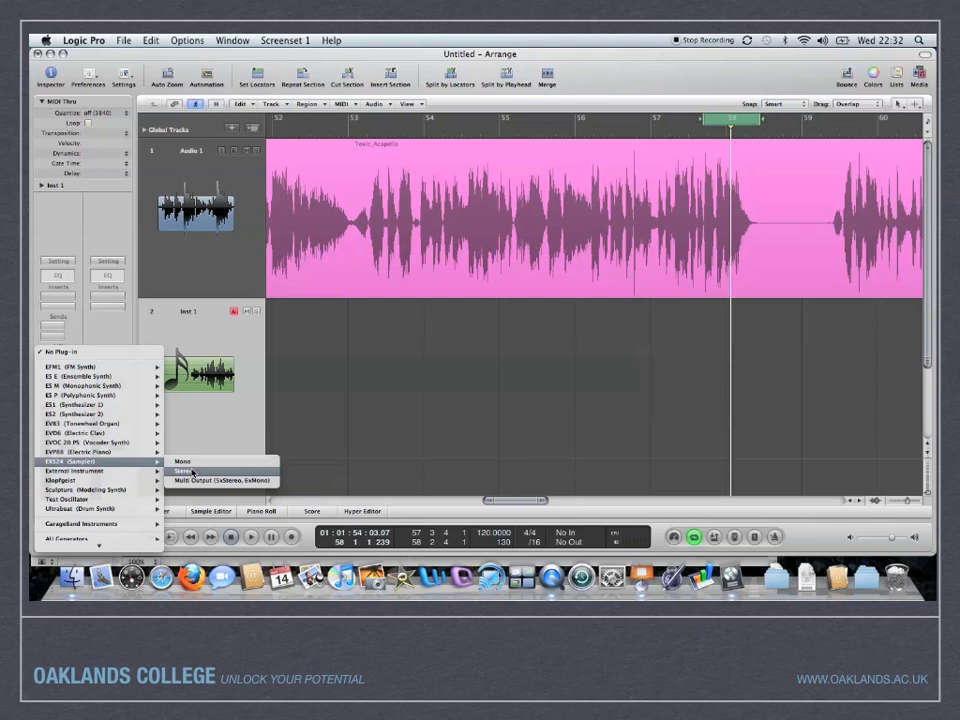
pyautogui.click(192, 471)
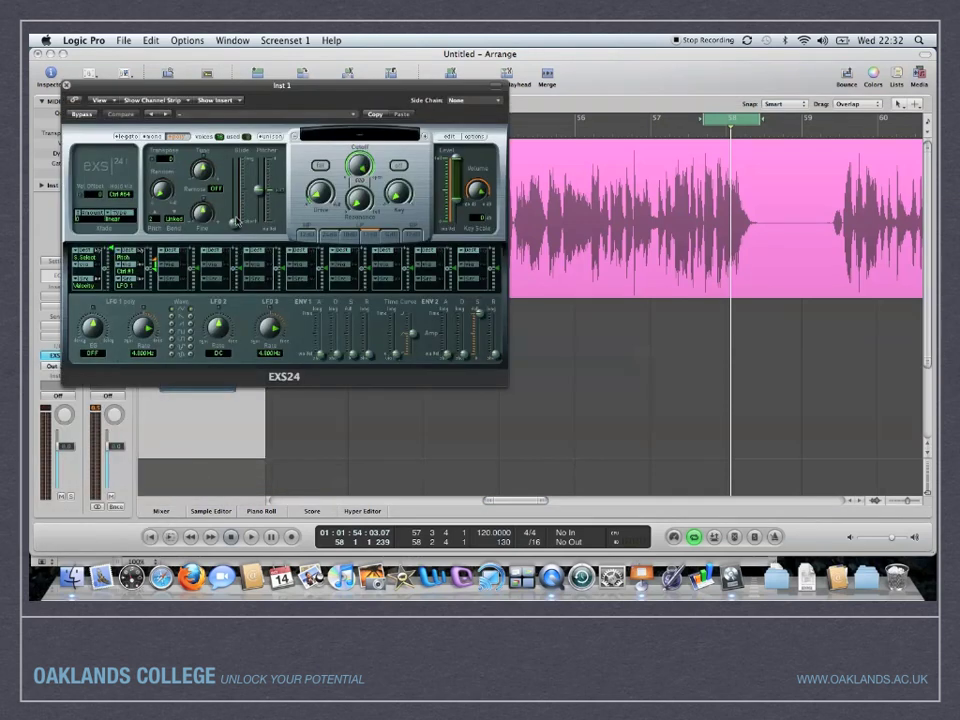
pyautogui.moveTo(251, 89); pyautogui.dragTo(415, 129)
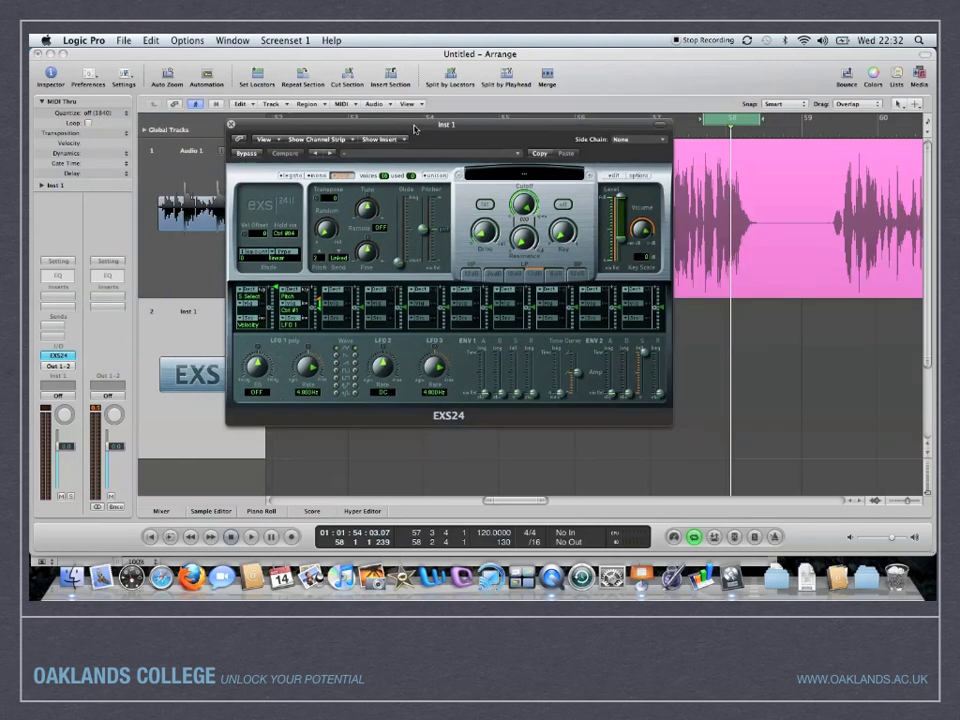
pyautogui.click(530, 175)
pyautogui.moveTo(525, 274)
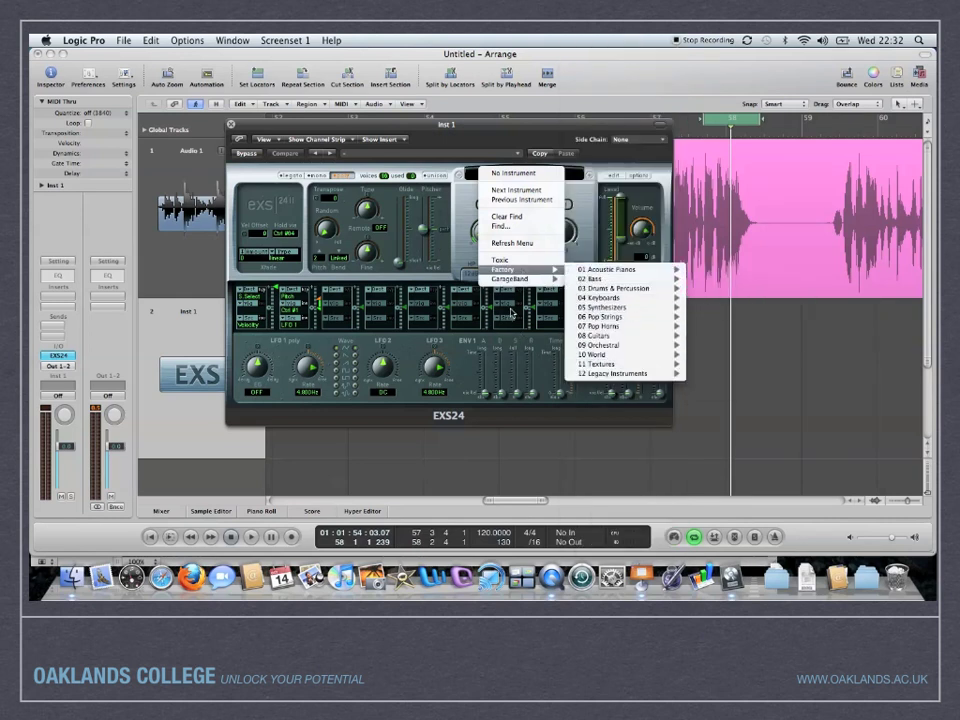
pyautogui.click(453, 258)
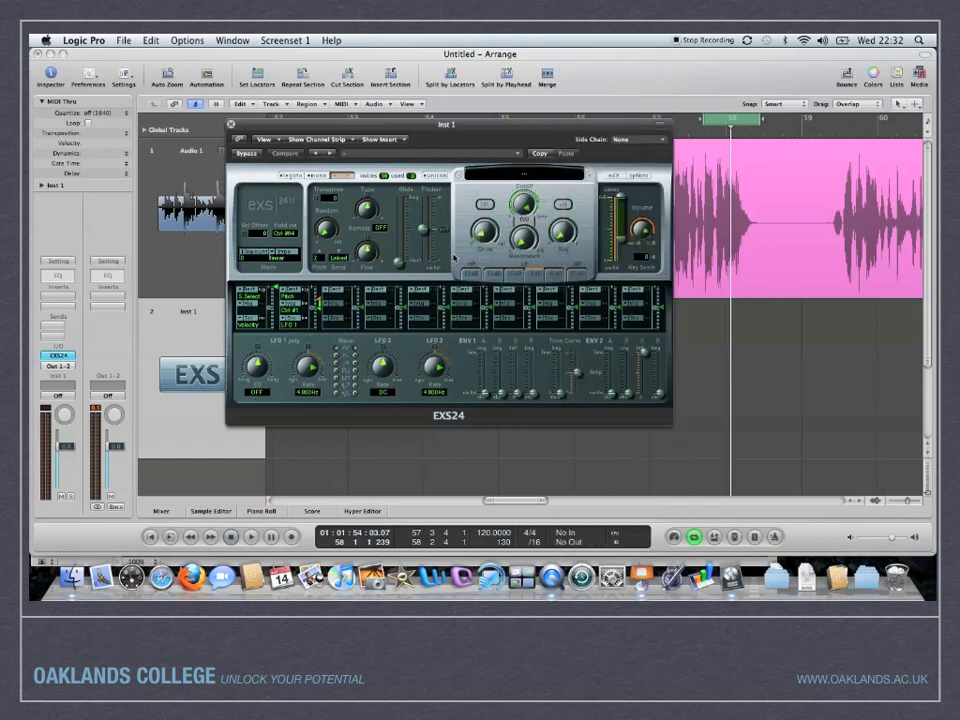
pyautogui.click(612, 177)
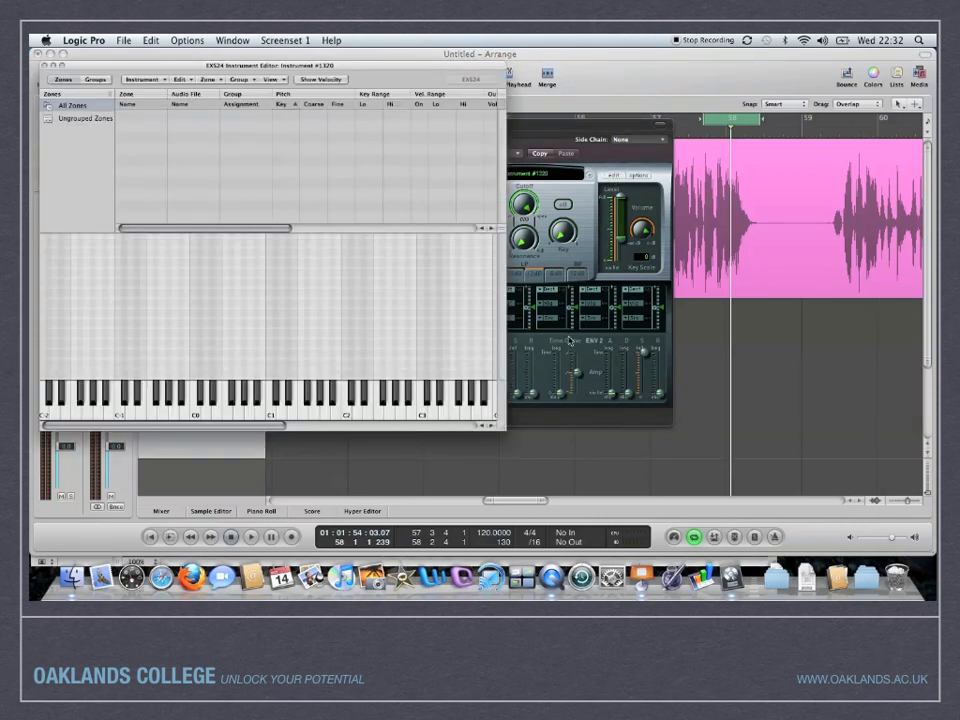
# Enlarge the EXS24 Instrument Editor window and add a new empty zone
pyautogui.moveTo(502, 432); pyautogui.dragTo(748, 510)
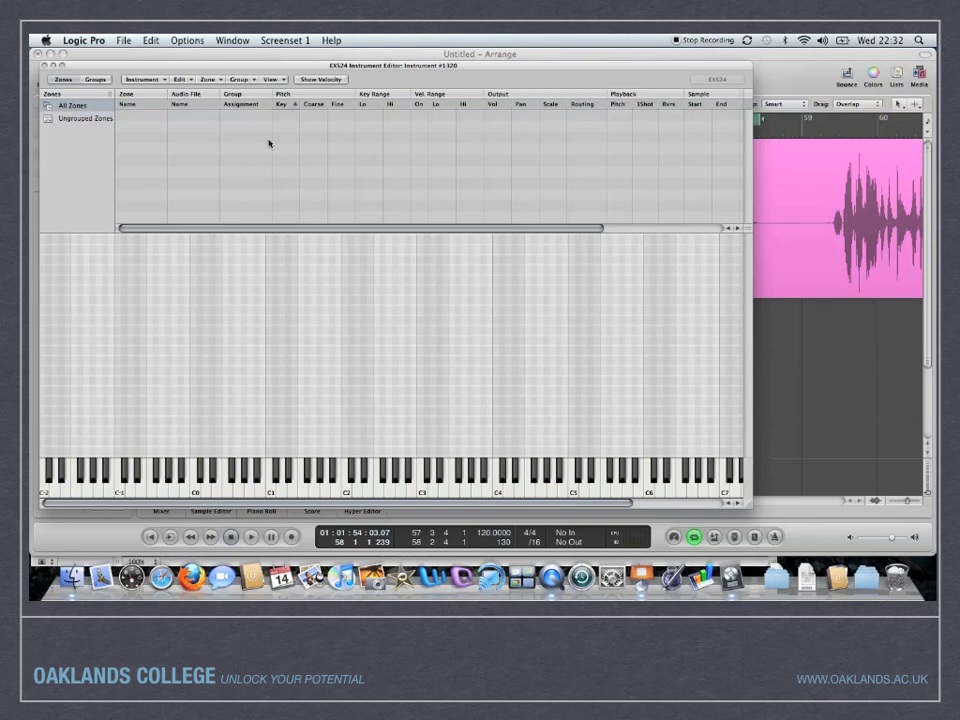
pyautogui.click(211, 81)
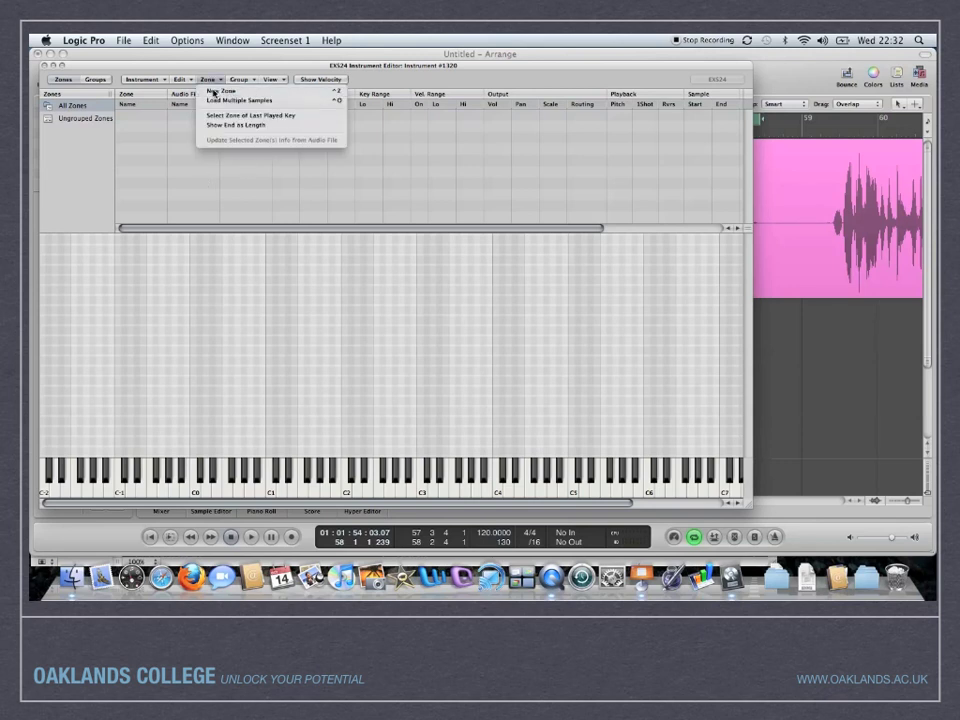
pyautogui.click(213, 92)
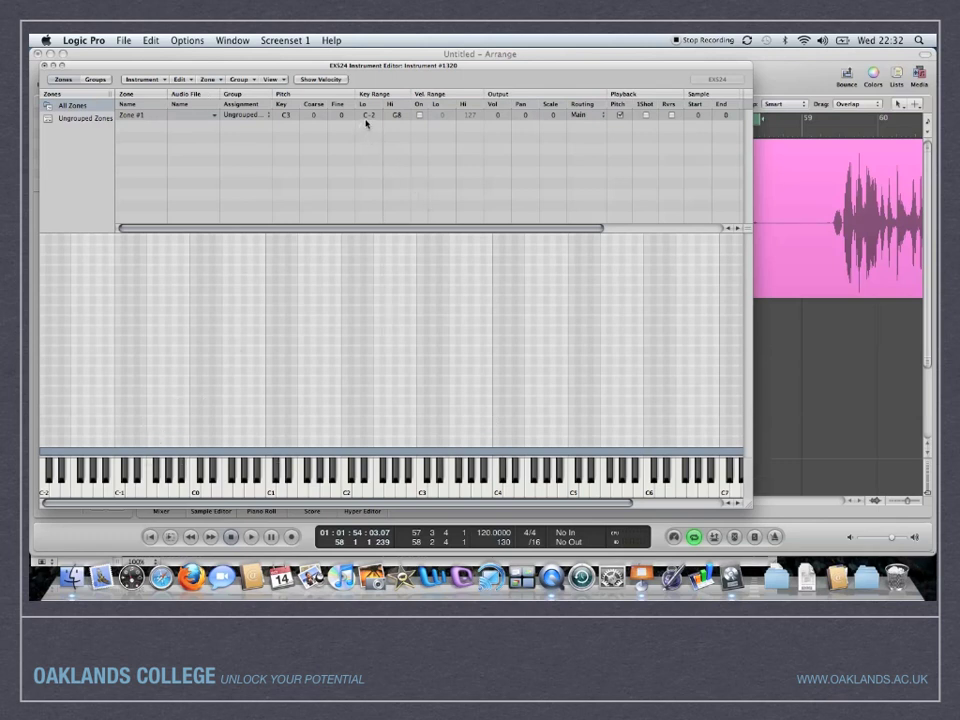
# Set Zone #1's key range to Lo C1 and Hi C6, keeping its key at C3
pyautogui.moveTo(370, 120); pyautogui.dragTo(398, 118)
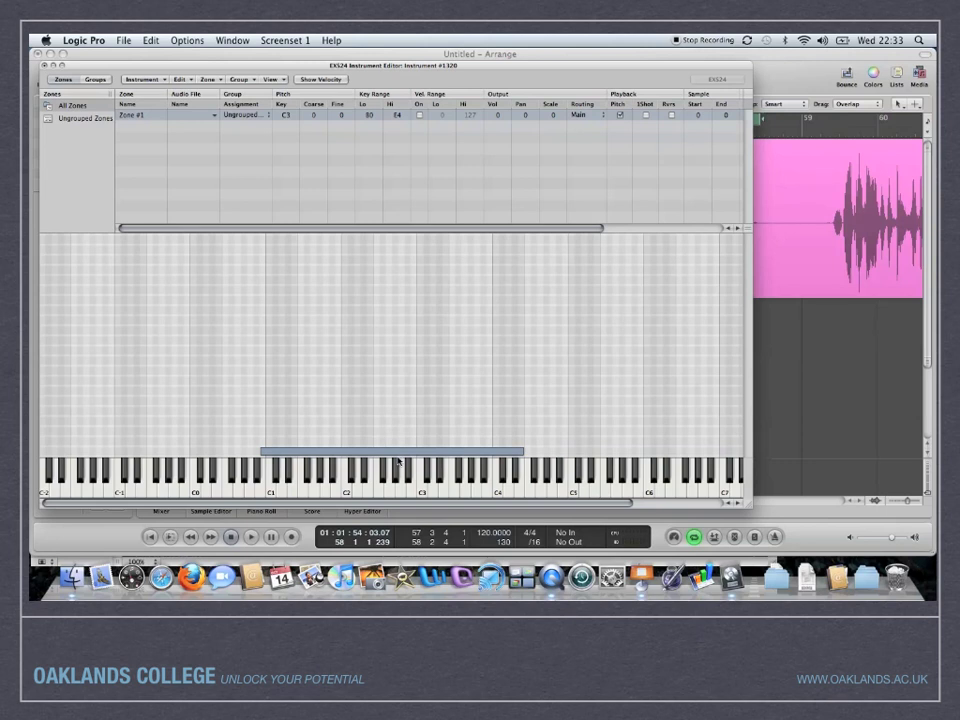
pyautogui.moveTo(399, 454); pyautogui.dragTo(506, 453)
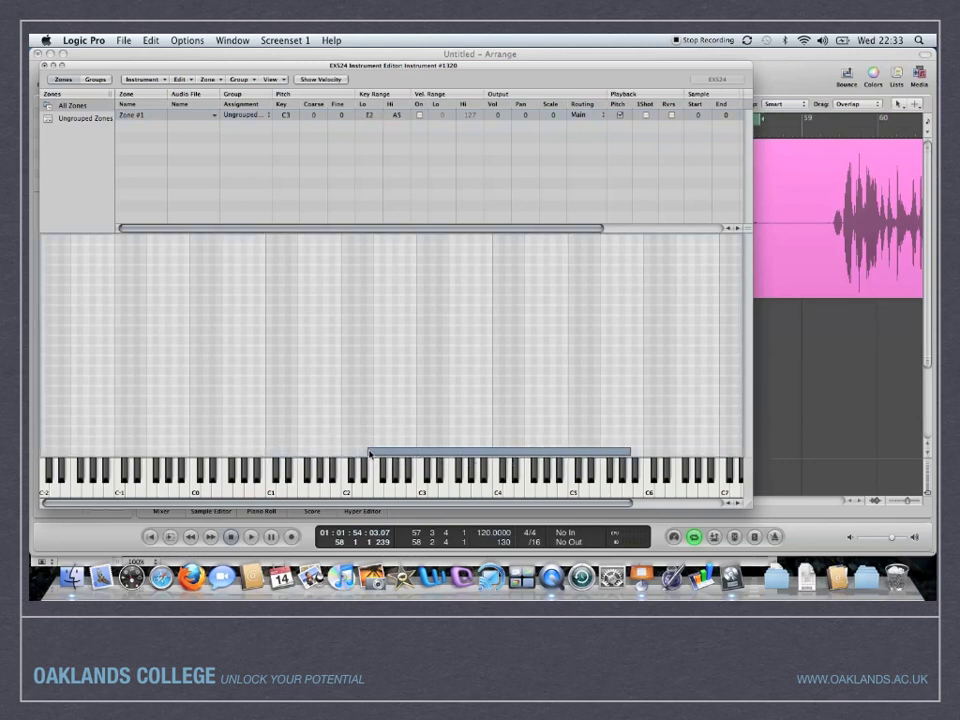
pyautogui.moveTo(369, 452); pyautogui.dragTo(268, 443)
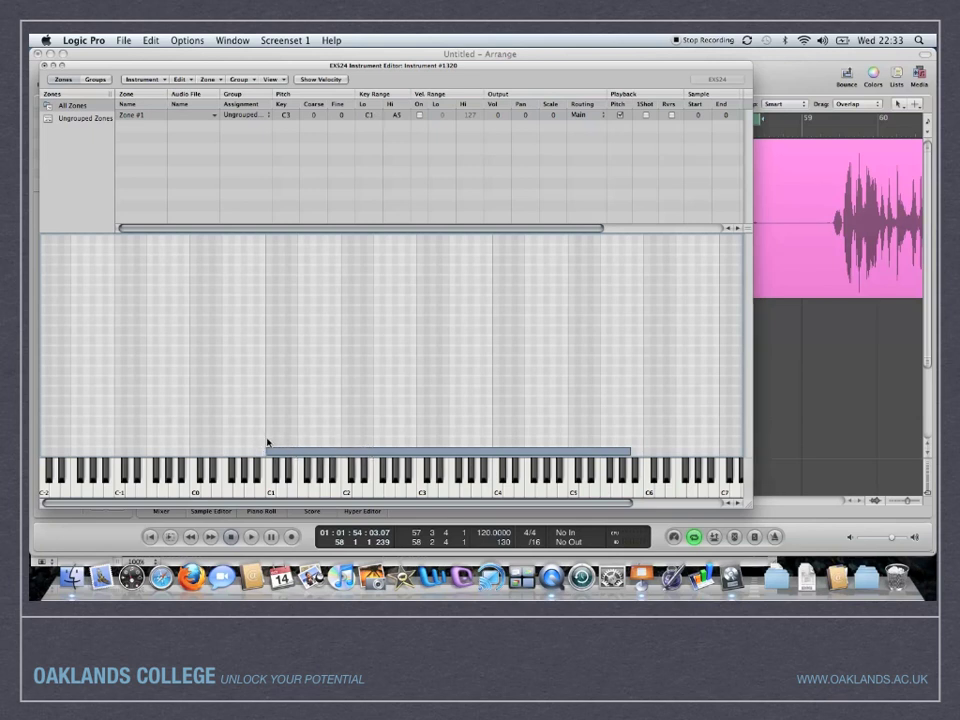
pyautogui.moveTo(630, 451); pyautogui.dragTo(647, 452)
pyautogui.moveTo(202, 68); pyautogui.dragTo(248, 63)
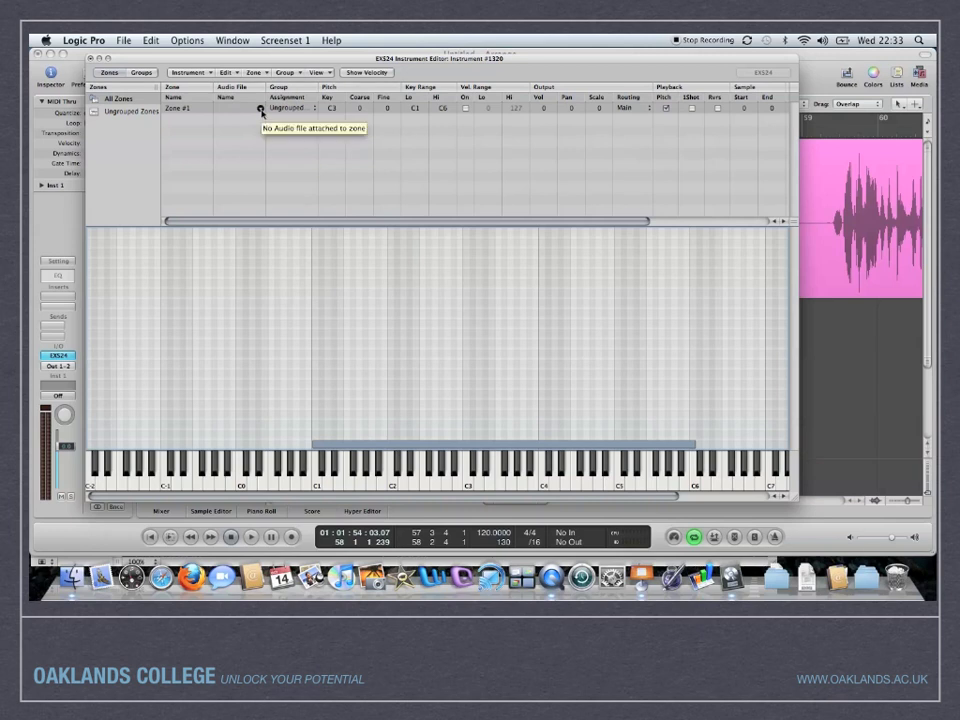
# Load Toxicsample.aif as Zone #1's audio sample
pyautogui.click(261, 110)
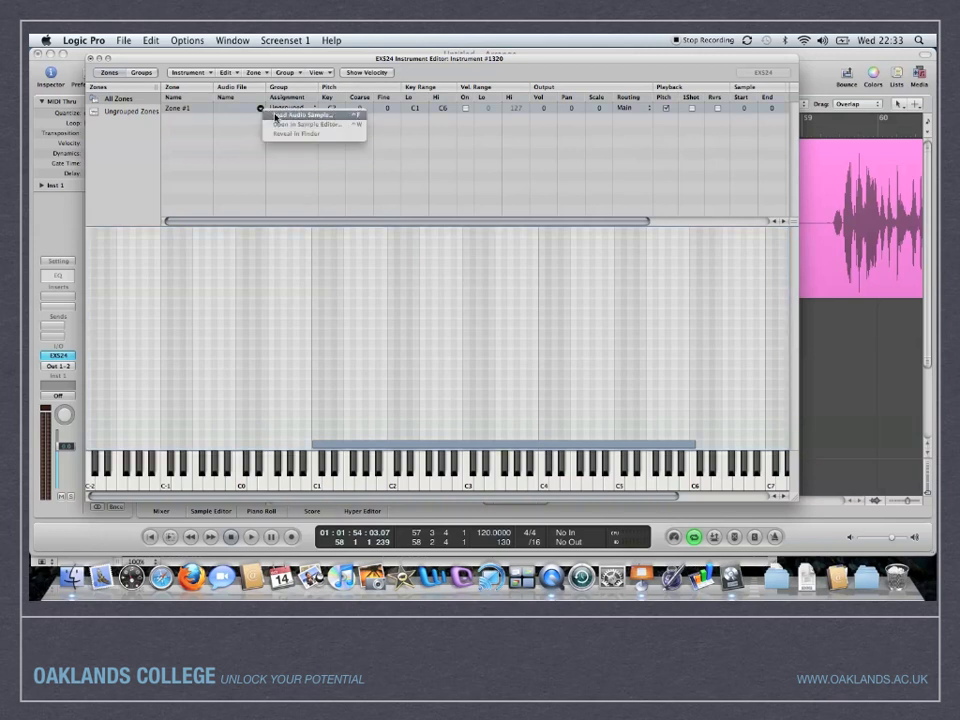
pyautogui.click(277, 116)
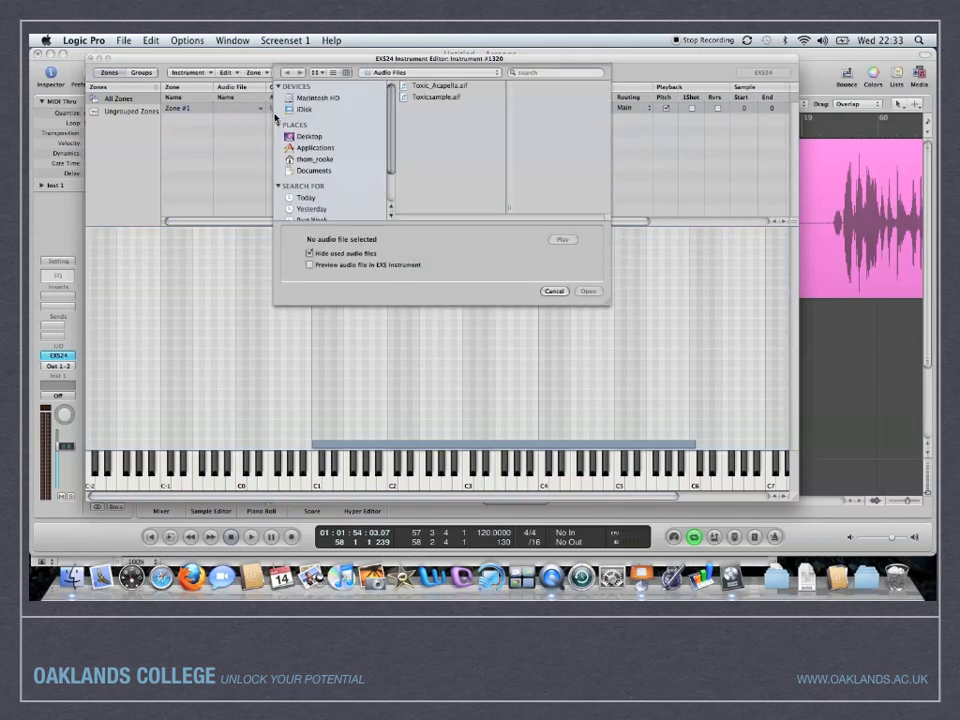
pyautogui.click(426, 98)
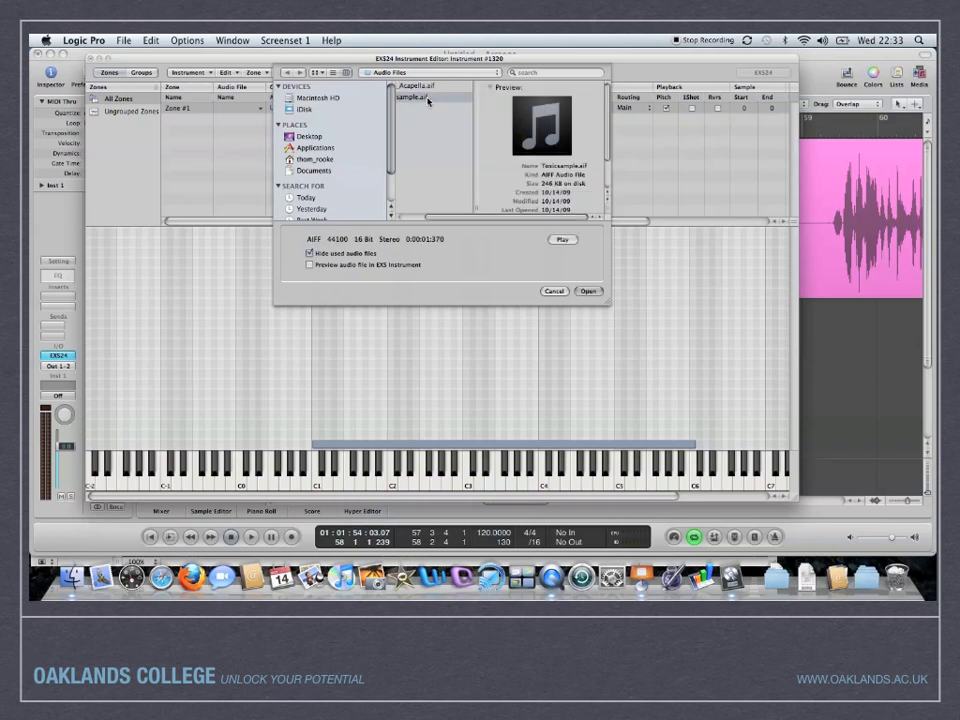
pyautogui.click(589, 292)
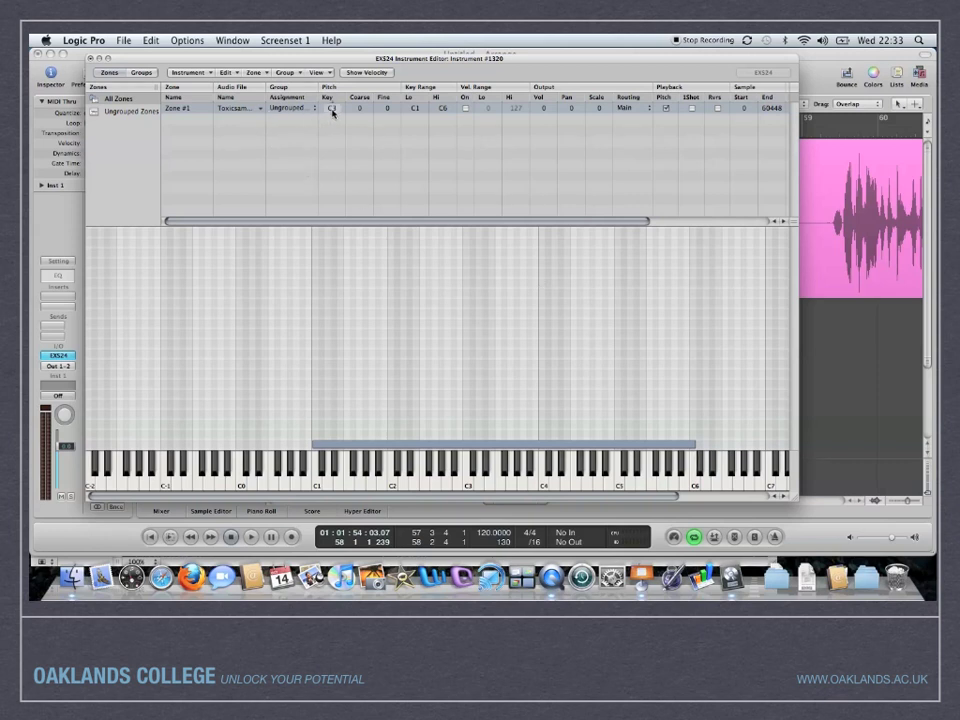
pyautogui.click(469, 487)
pyautogui.click(469, 487)
pyautogui.click(318, 488)
# Tick Rvrs for Zone #1 so the Toxic sample plays reversed, and test it on C3
pyautogui.click(465, 108)
pyautogui.click(465, 109)
pyautogui.moveTo(465, 224); pyautogui.dragTo(540, 223)
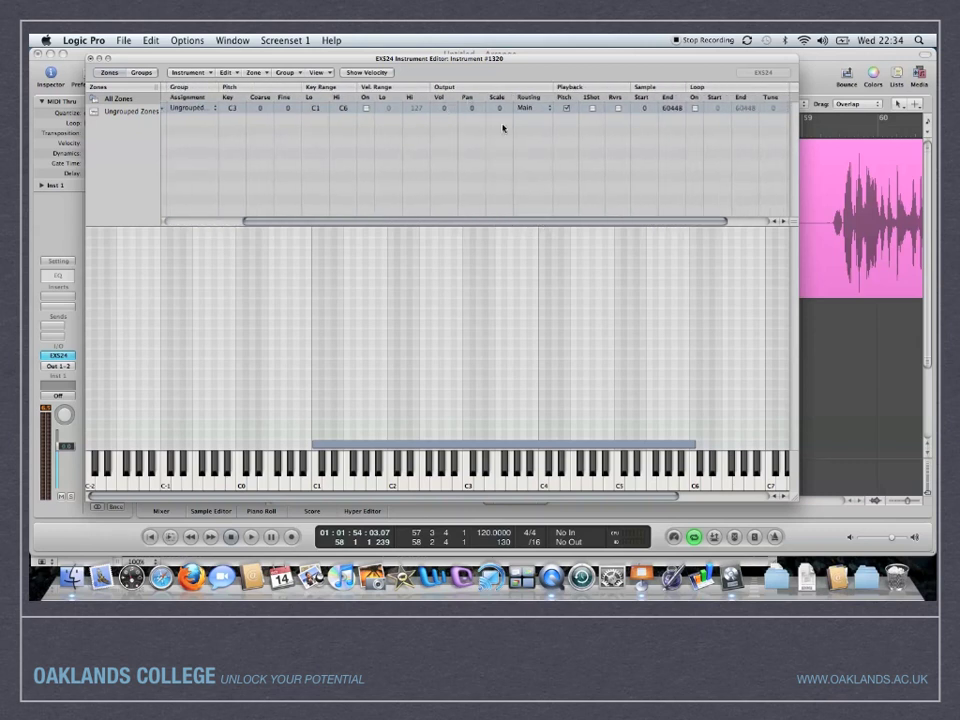
pyautogui.moveTo(522, 226); pyautogui.dragTo(615, 231)
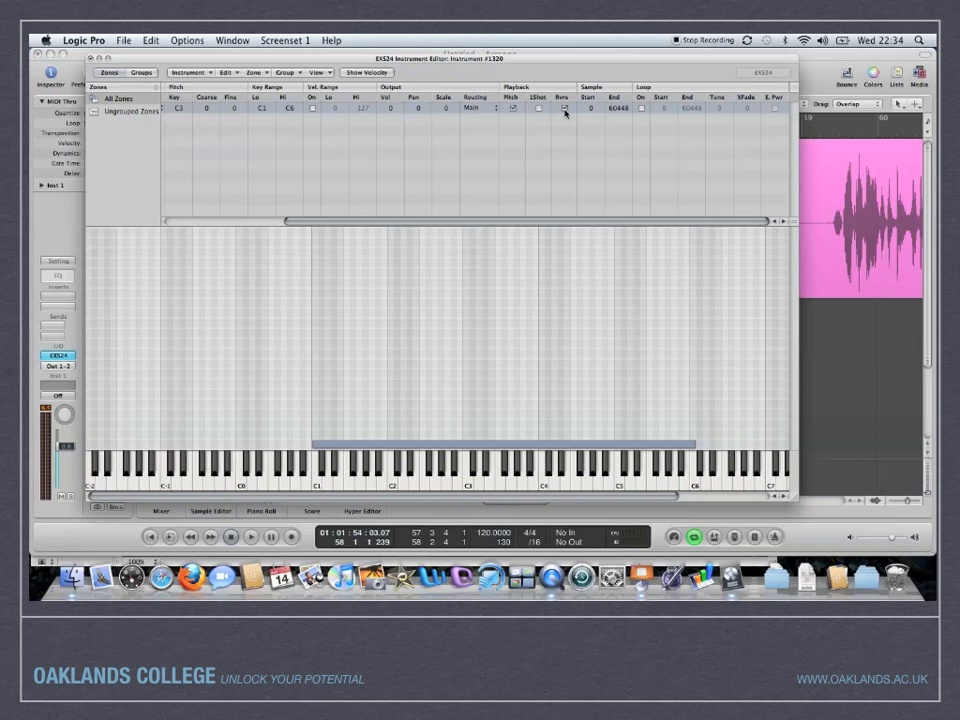
pyautogui.click(564, 108)
pyautogui.click(468, 488)
# Switch Zone #1's Loop on, audition it on C3 and nudge the loop start upward
pyautogui.click(642, 108)
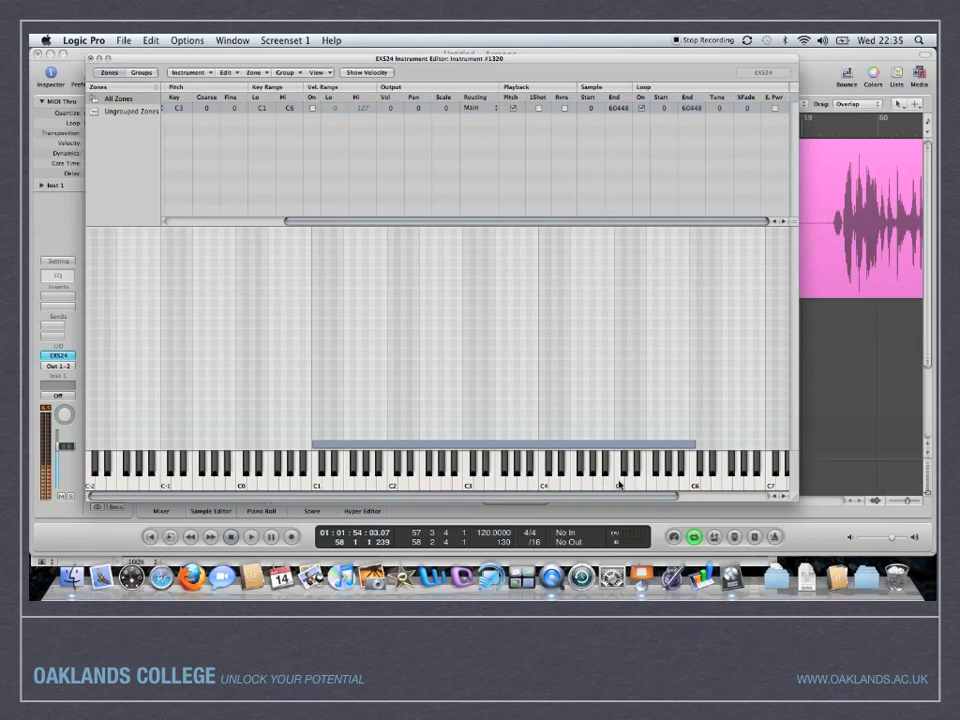
pyautogui.click(467, 486)
pyautogui.moveTo(665, 110)
pyautogui.mouseDown()
pyautogui.moveTo(665, 80)
pyautogui.moveTo(664, 97)
pyautogui.mouseUp()
pyautogui.moveTo(664, 107); pyautogui.dragTo(667, 112)
# Set the loop start to exactly 50000 and test the loop on C3 and C4
pyautogui.doubleClick(666, 112)
pyautogui.write('3077')
pyautogui.write('00')
pyautogui.press('Return')
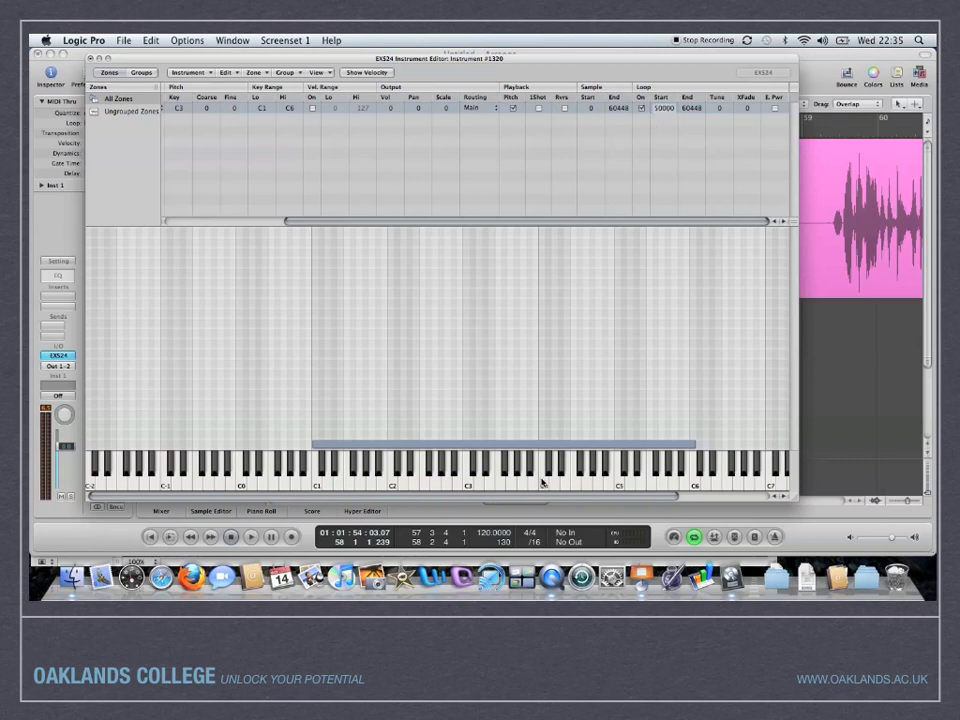
pyautogui.click(543, 475)
pyautogui.click(469, 484)
# Open Zone #1's Toxic sample file in the Sample Editor from its Audio File options
pyautogui.moveTo(401, 225); pyautogui.dragTo(281, 206)
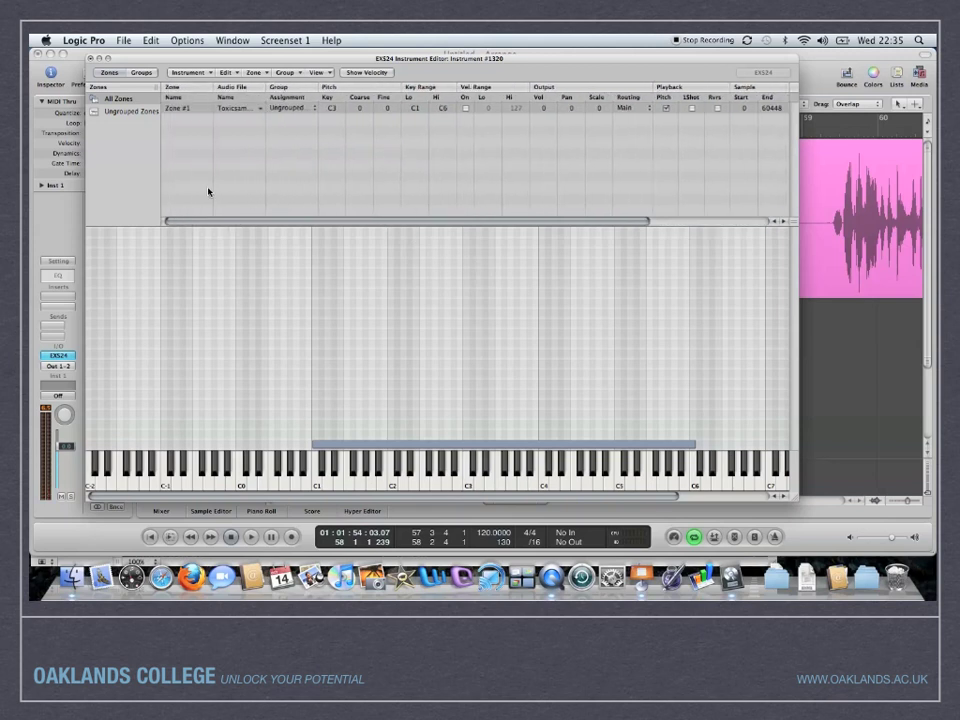
pyautogui.click(260, 107)
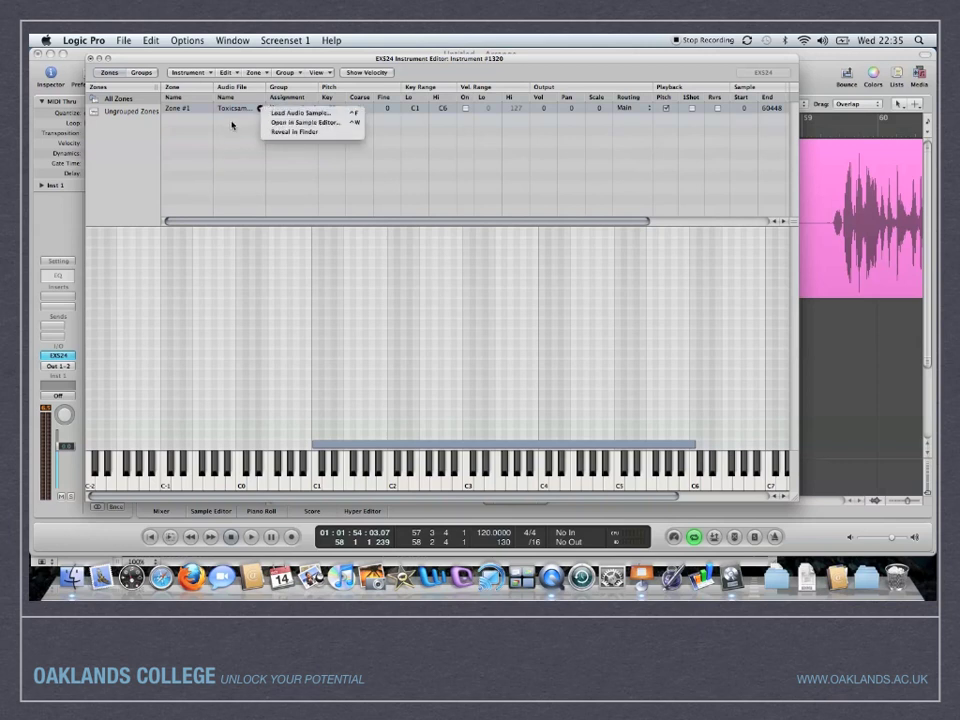
pyautogui.click(272, 123)
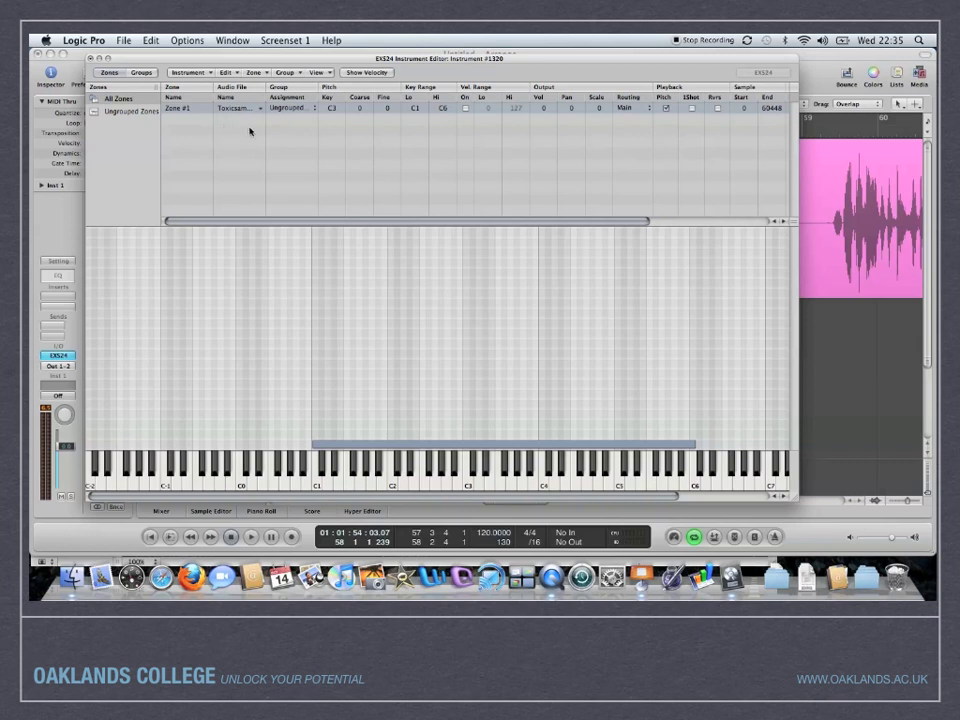
pyautogui.click(260, 108)
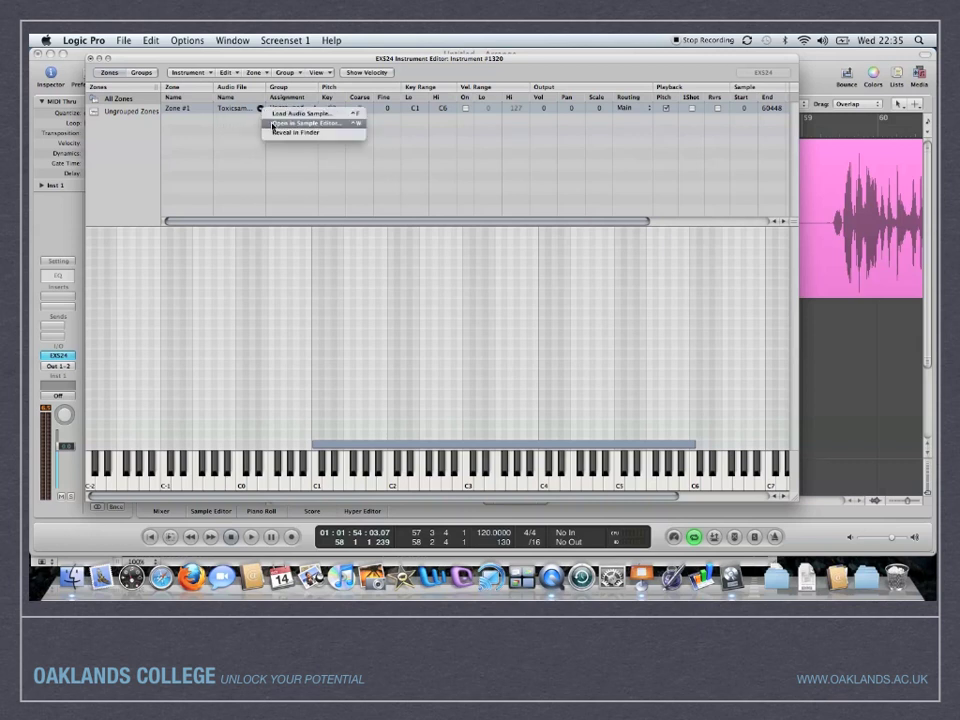
pyautogui.click(272, 125)
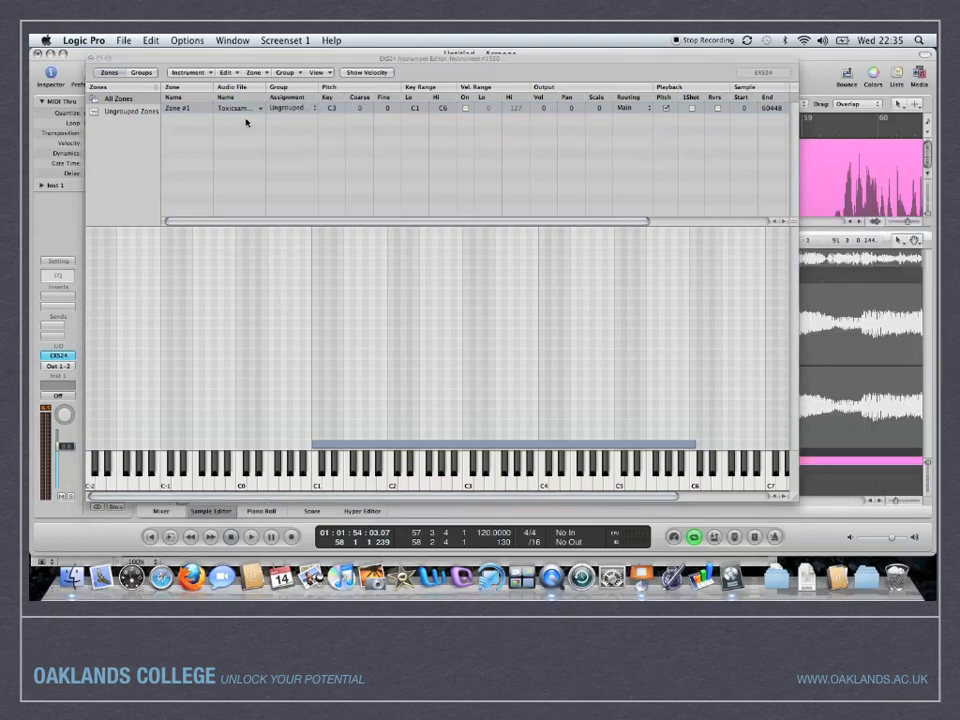